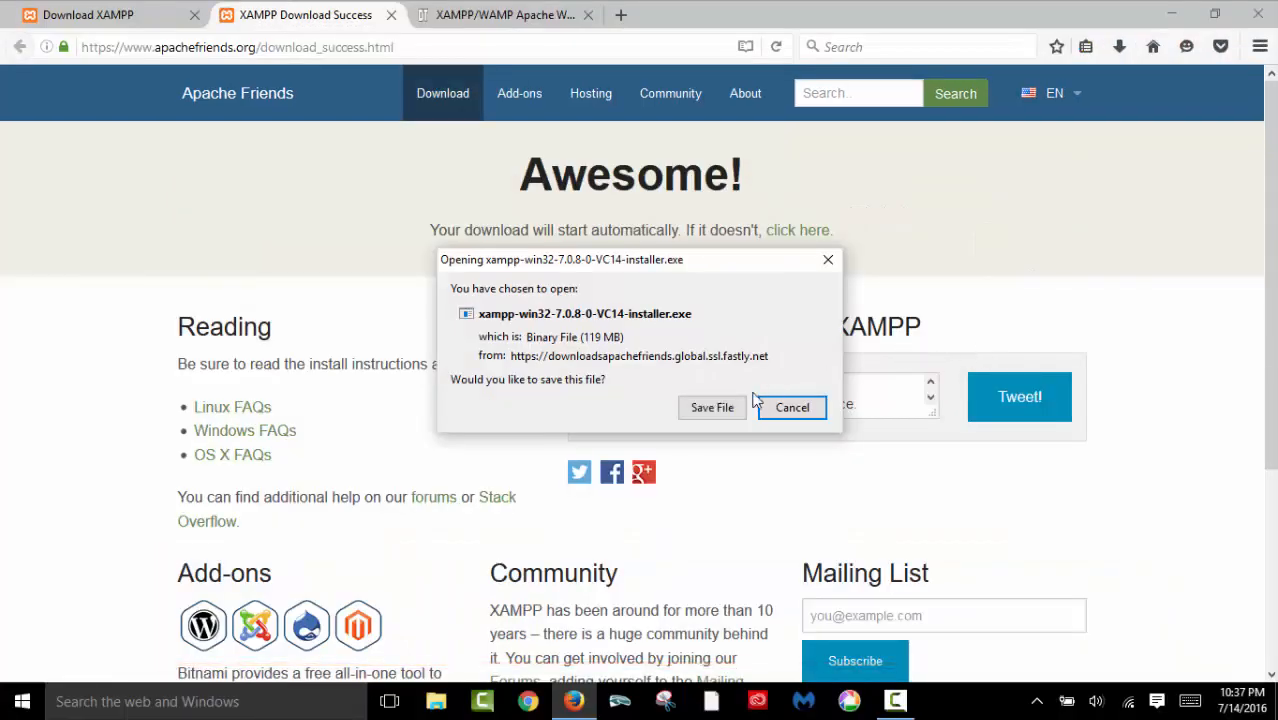
Save the xampp-win32-7.0.8-0-VC14-installer.exe file, then run it from the desktop and acknowledge the User Account Control warning
click(712, 407)
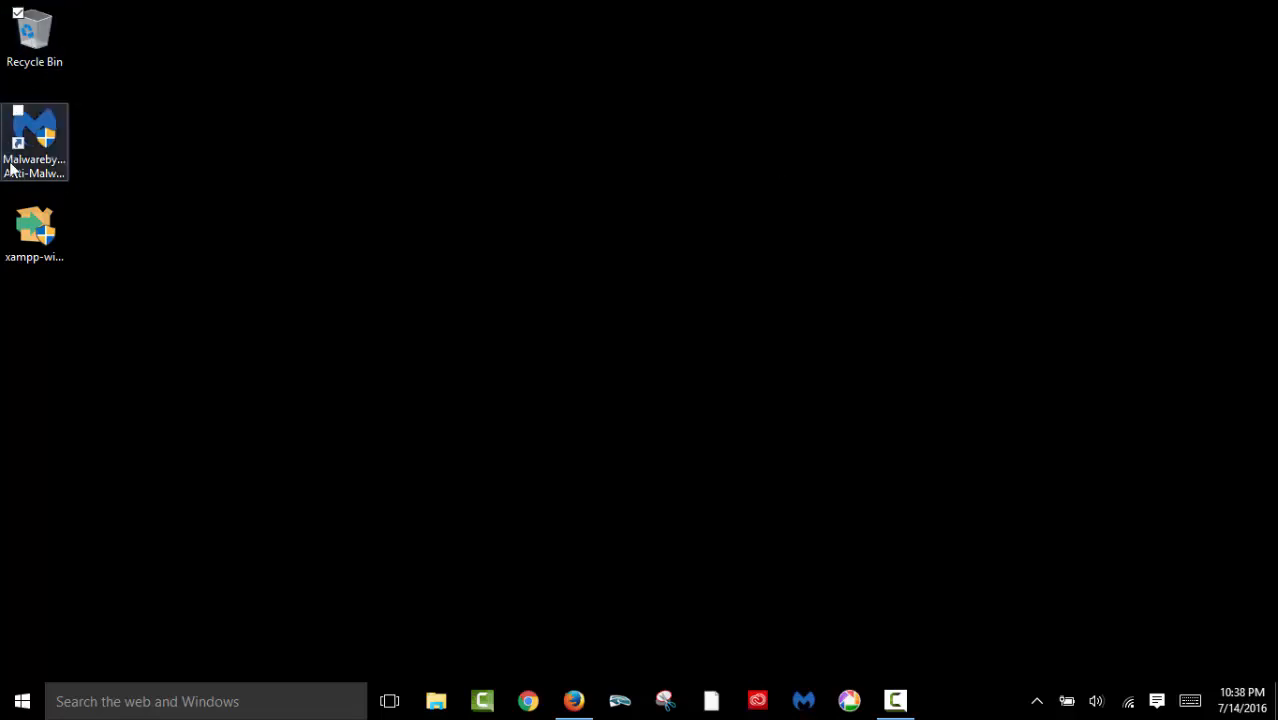
double_click(27, 235)
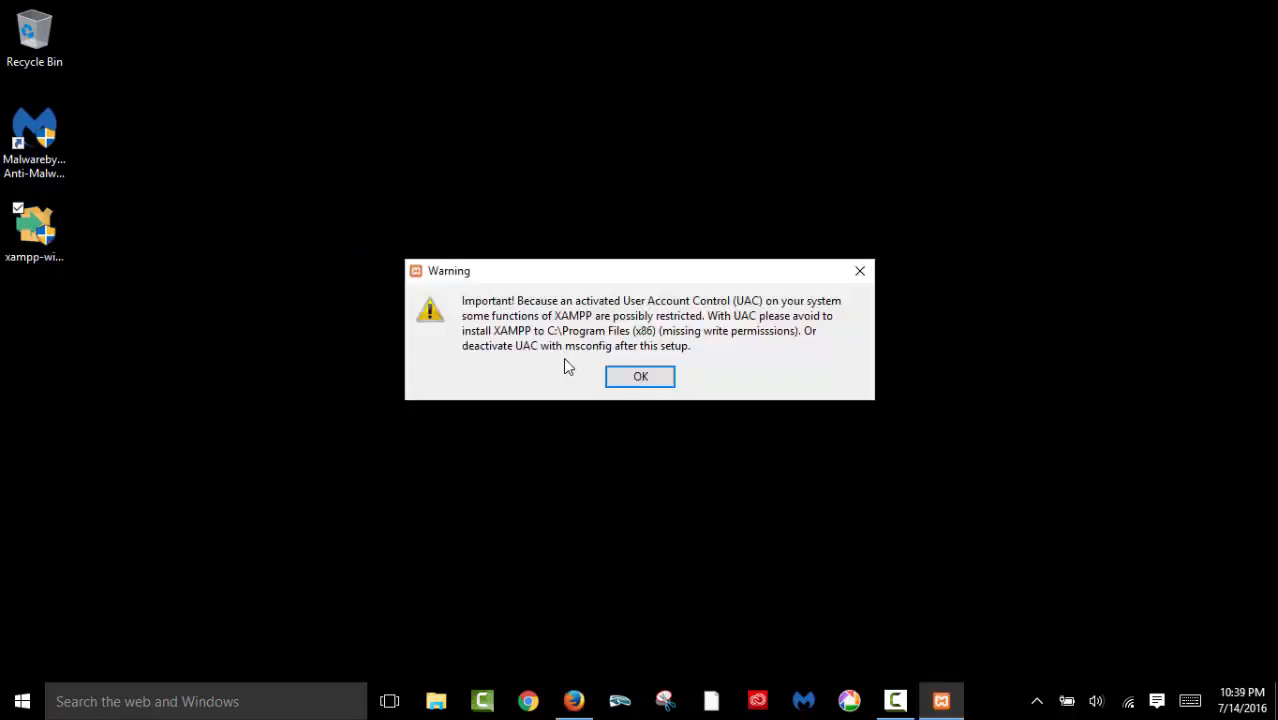
click(665, 381)
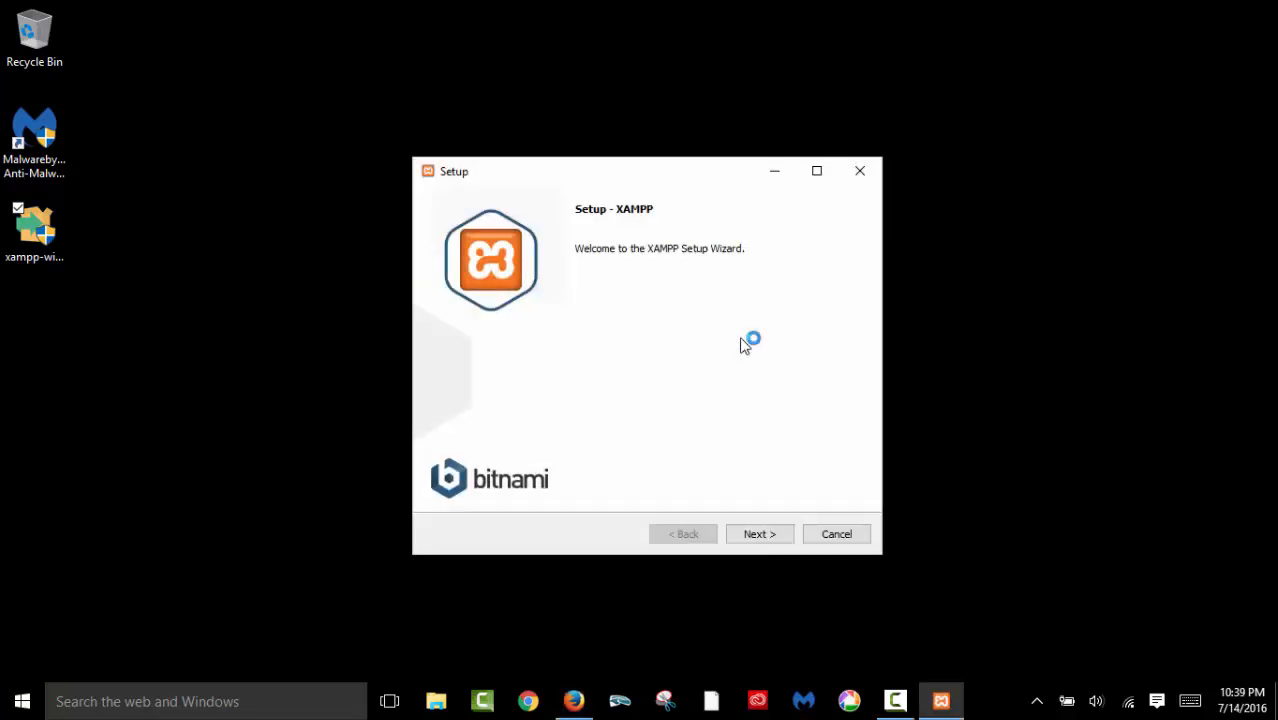
Install XAMPP with all components into C:\xampp, opting out of learning more about Bitnami
click(760, 534)
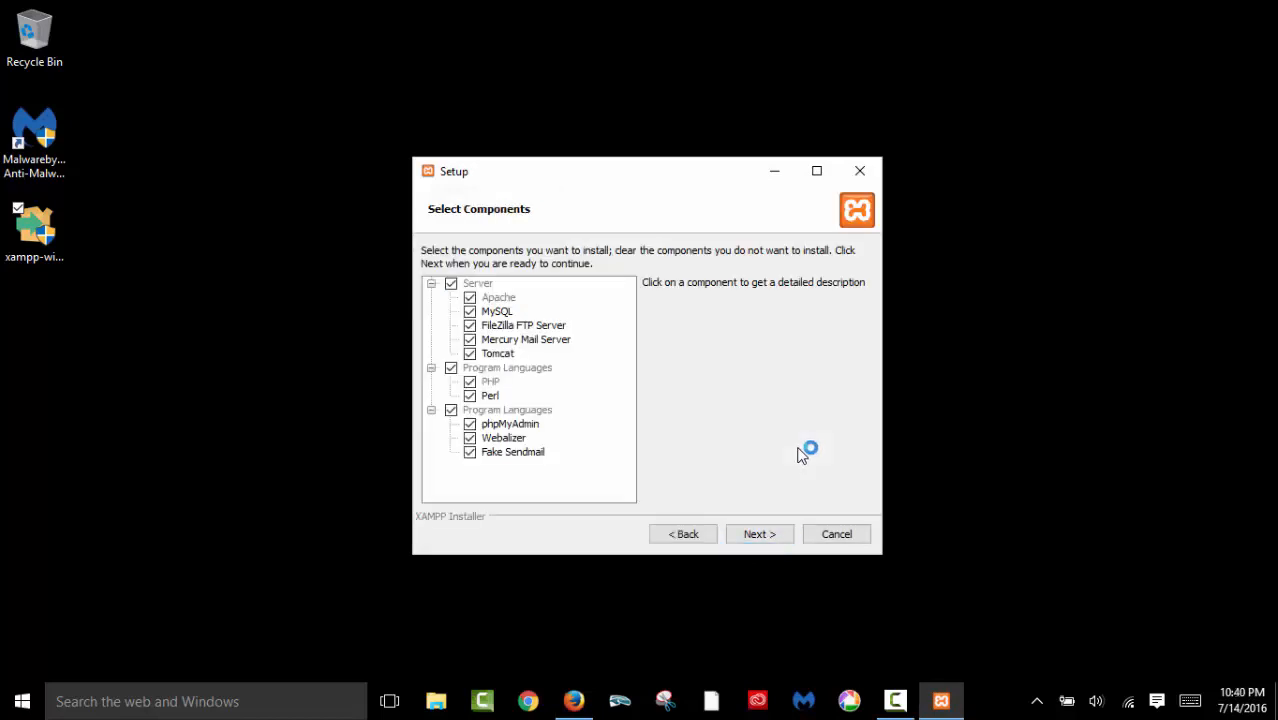
click(760, 534)
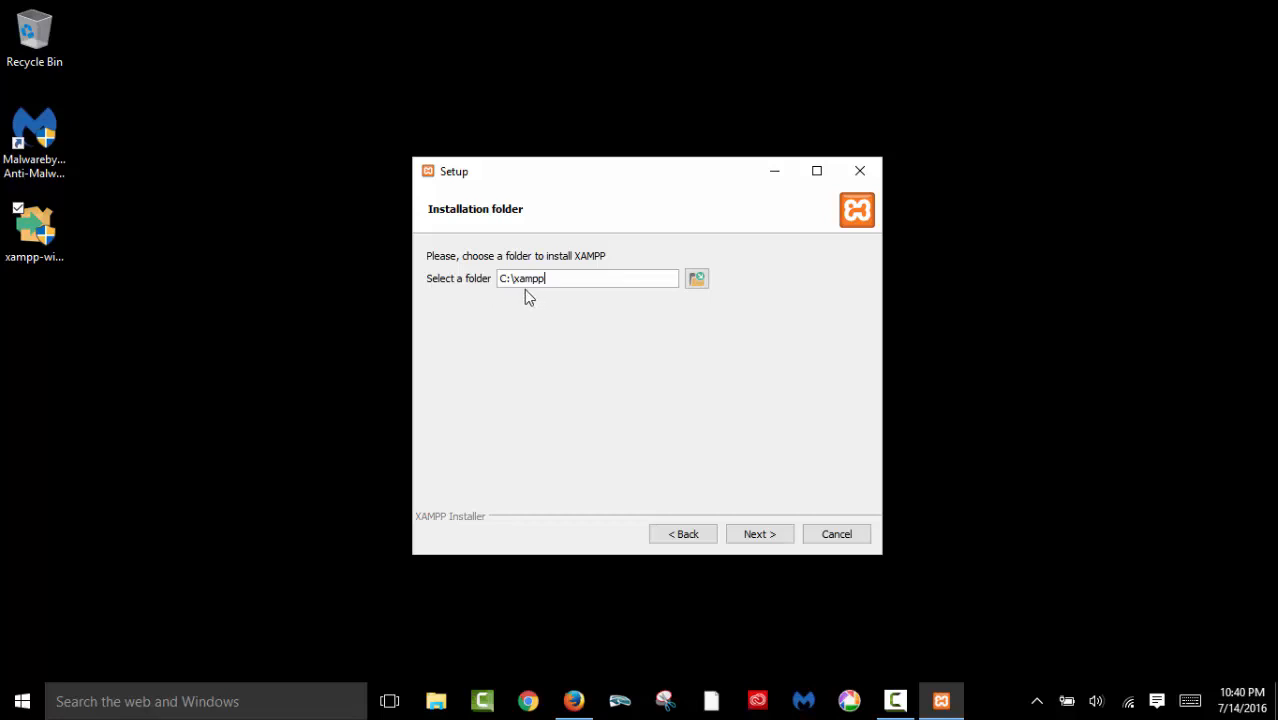
click(760, 535)
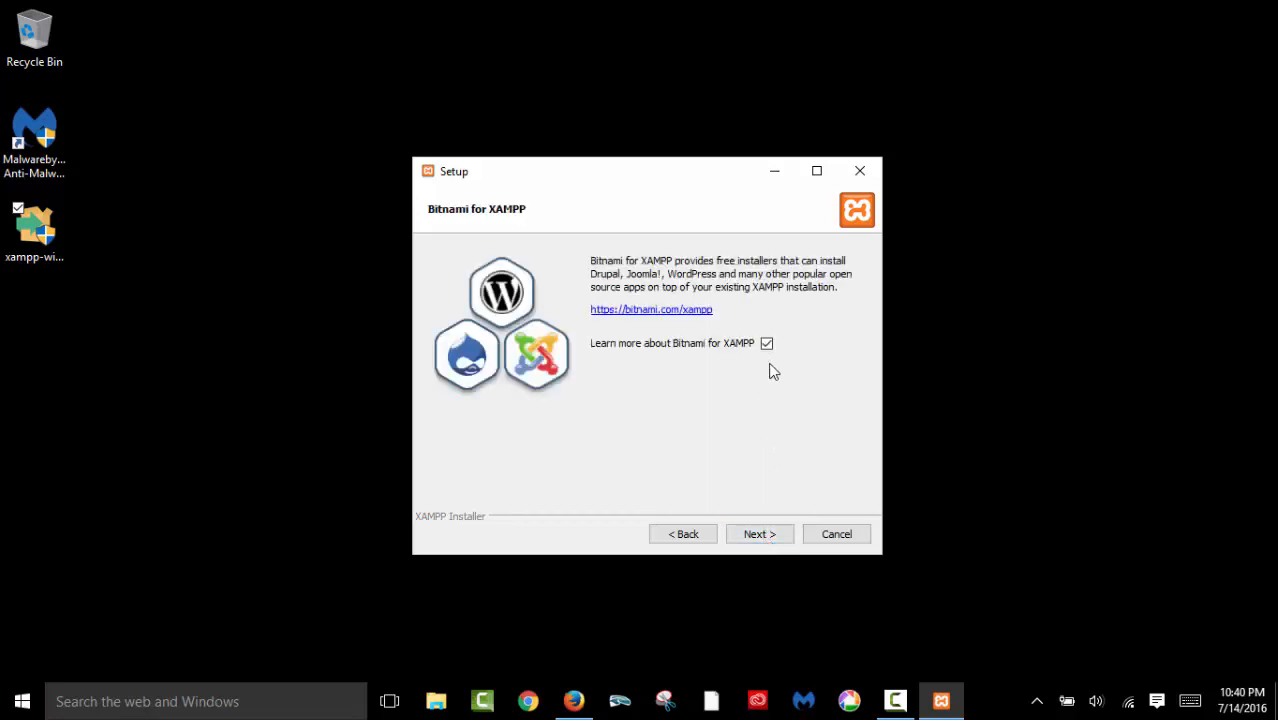
click(767, 344)
click(760, 536)
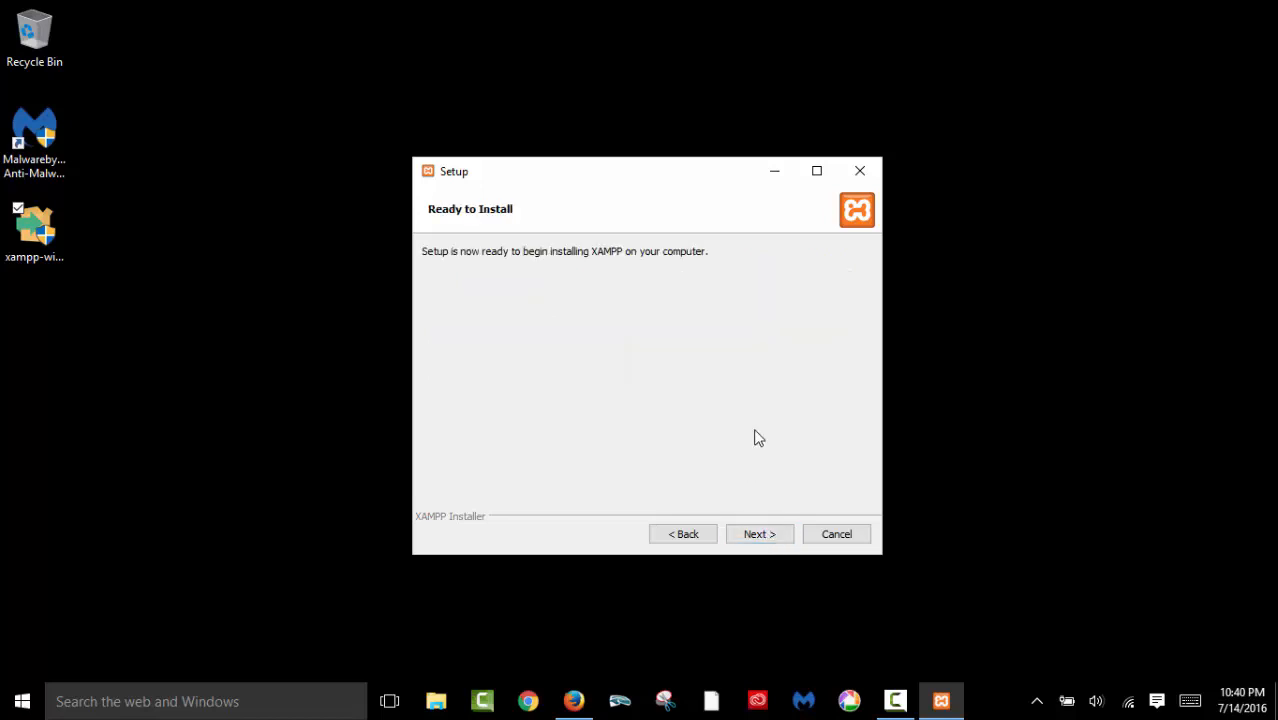
click(756, 538)
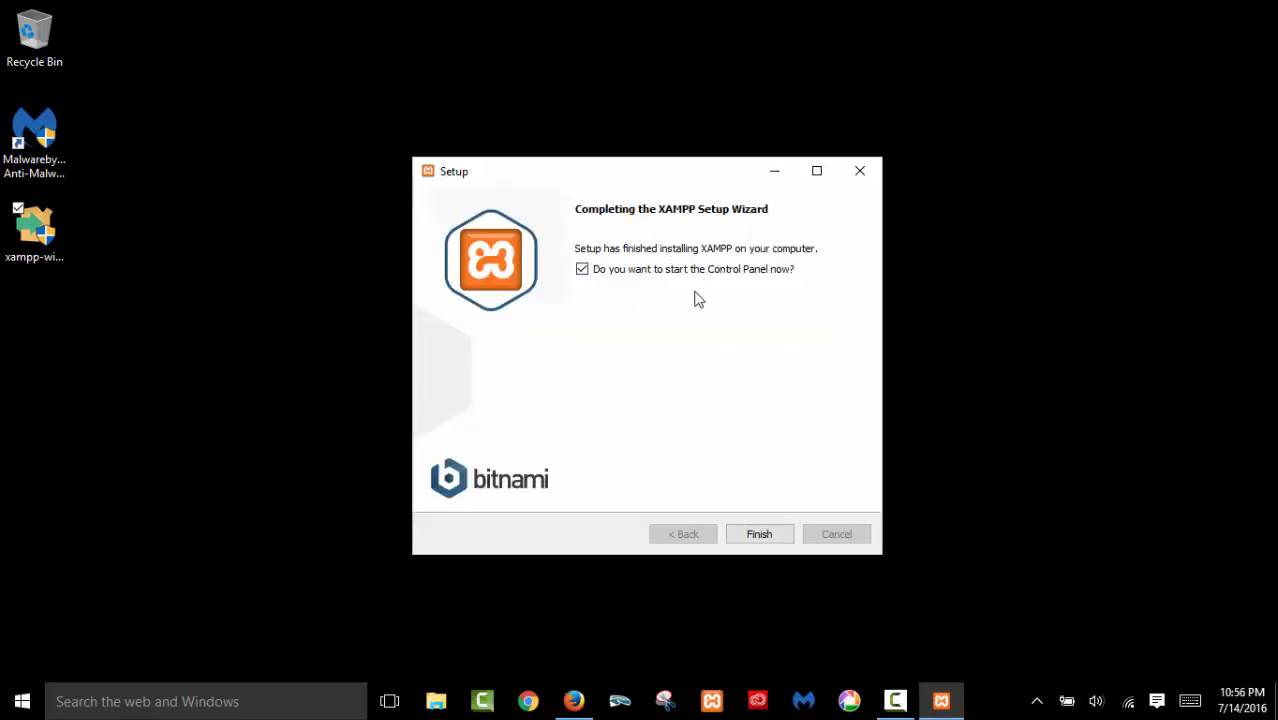
Finish the setup with the XAMPP Control Panel set to start, and save English (US flag) as its language
click(760, 535)
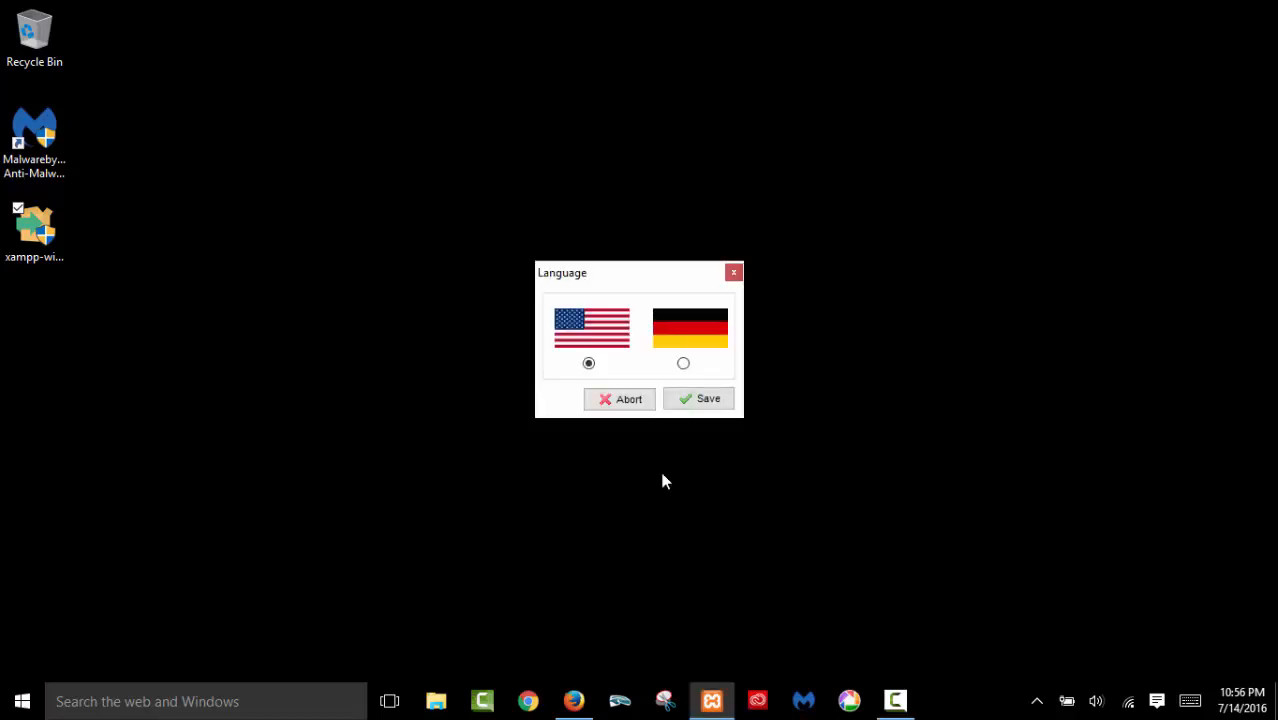
click(703, 405)
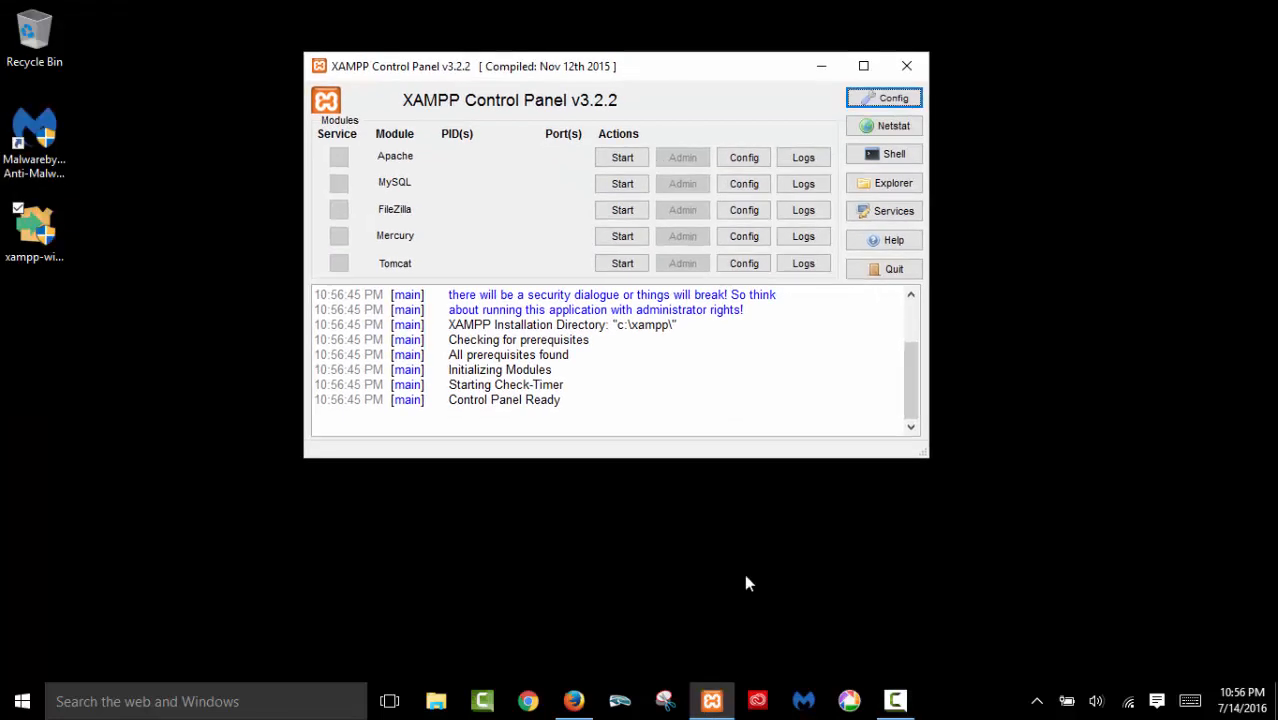
Start the Apache and MySQL modules in the XAMPP Control Panel
right_click(710, 701)
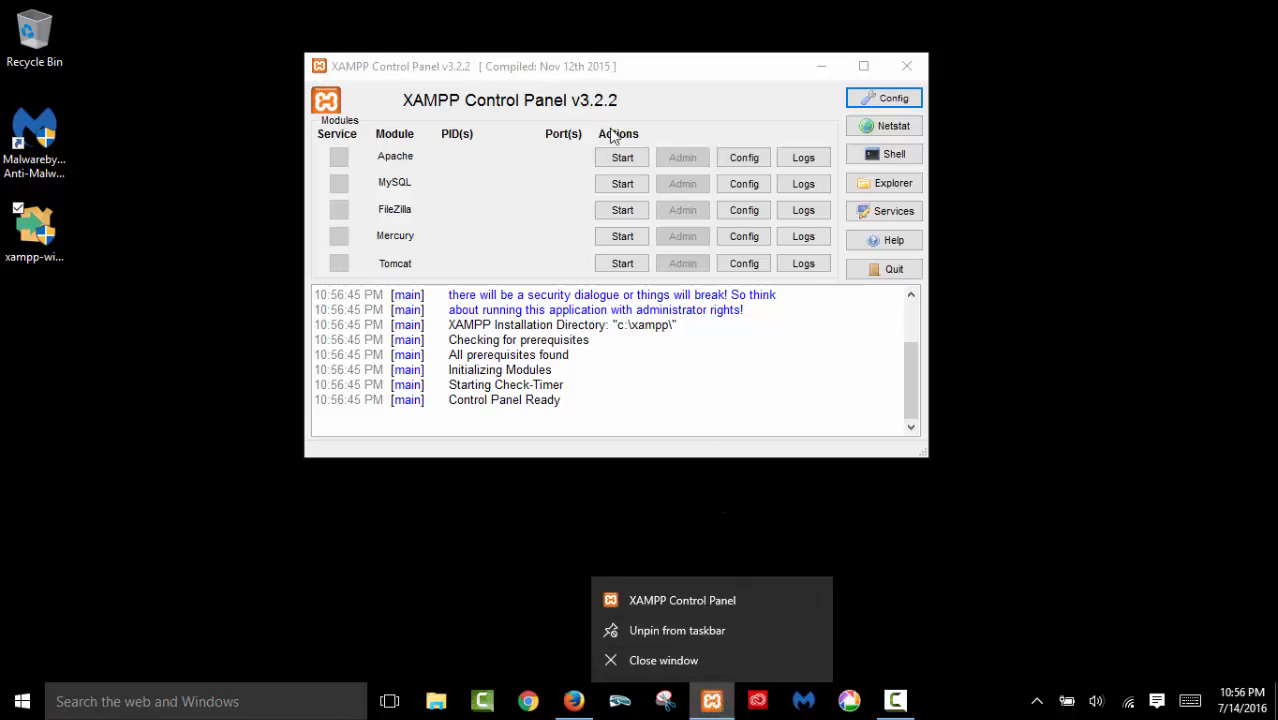
click(623, 160)
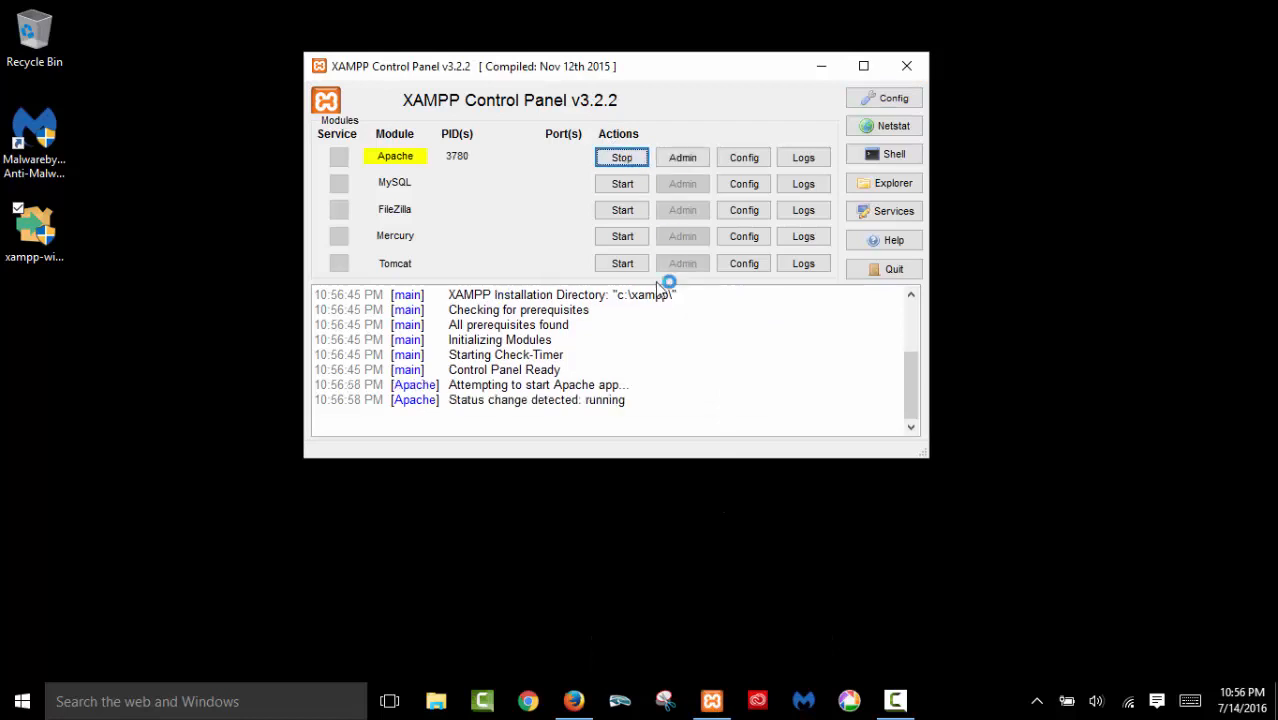
click(622, 184)
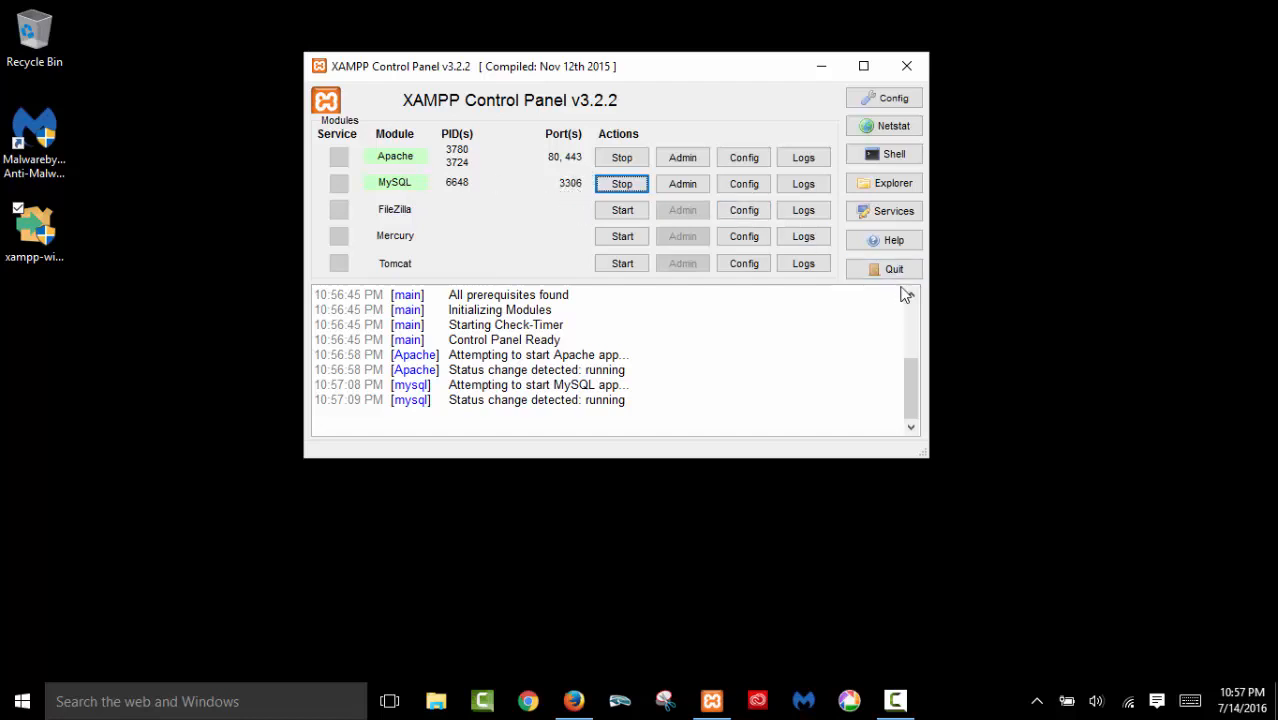
Stop the MySQL and Apache modules and quit the XAMPP Control Panel
click(622, 184)
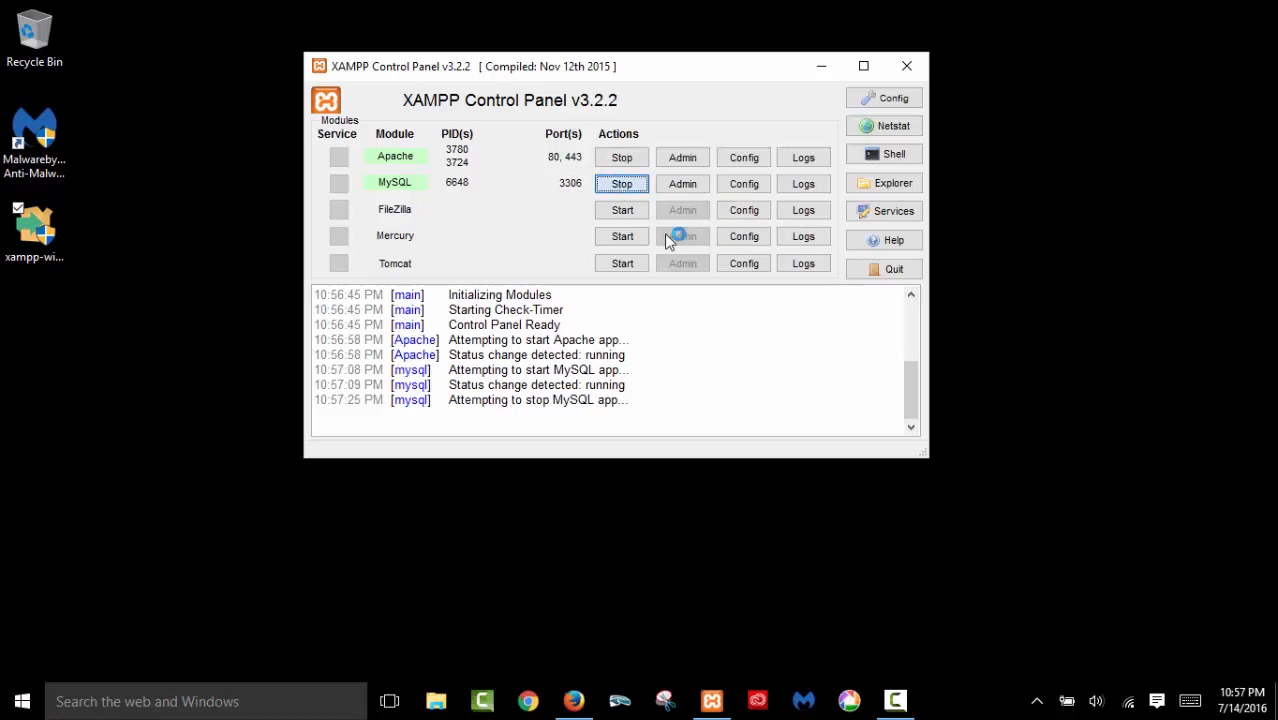
click(623, 162)
click(890, 272)
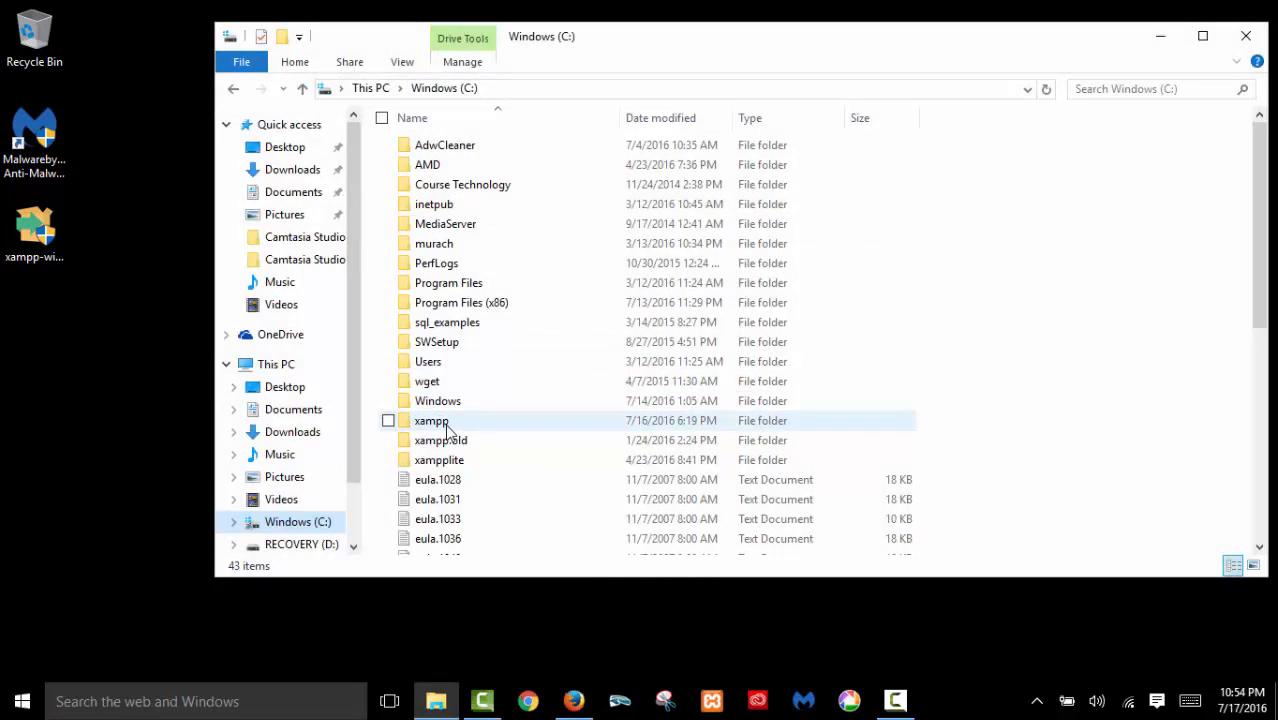
In File Explorer, open the xampp.old folder on drive C and a second window for browsing to the new xampp folder
mouse_move(447, 428)
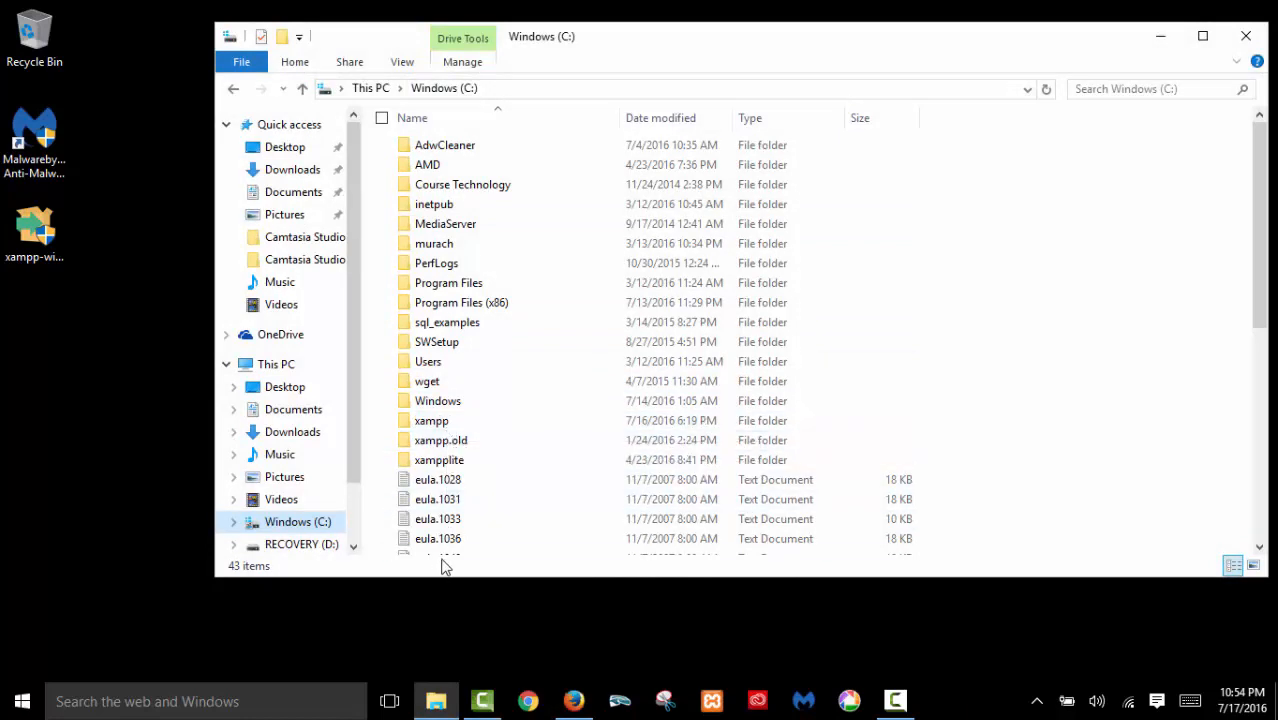
double_click(445, 450)
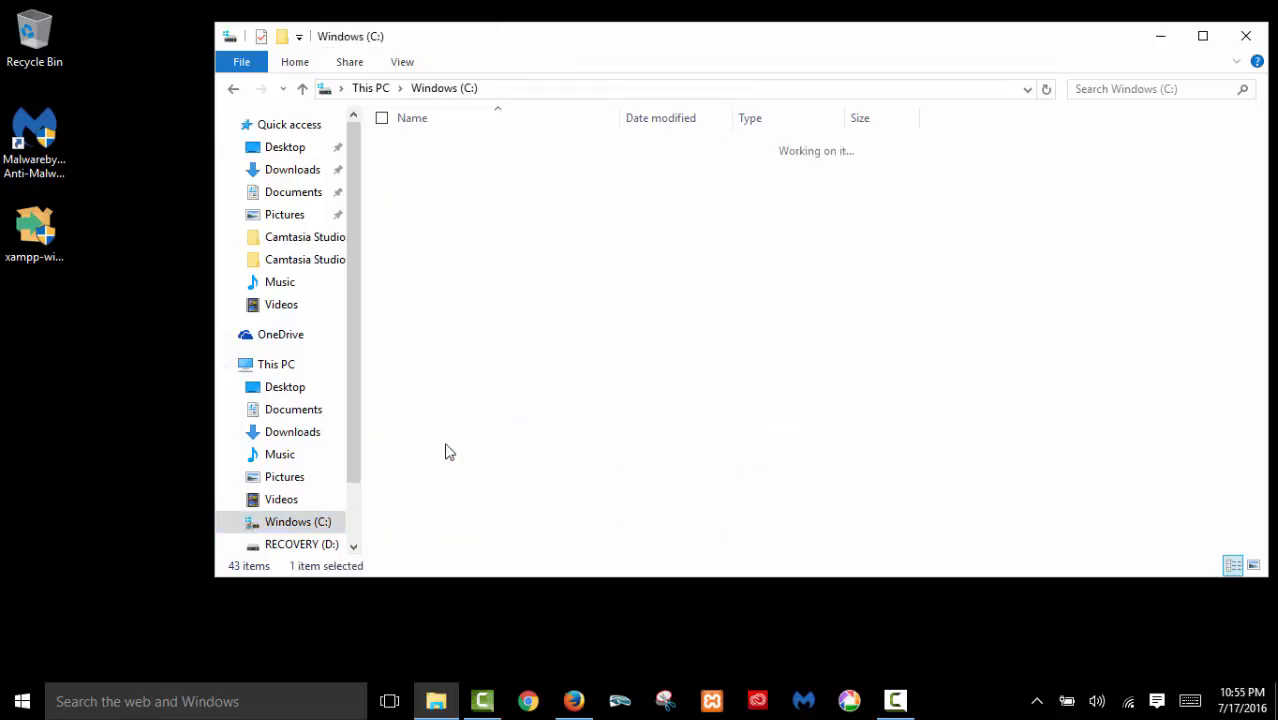
click(242, 70)
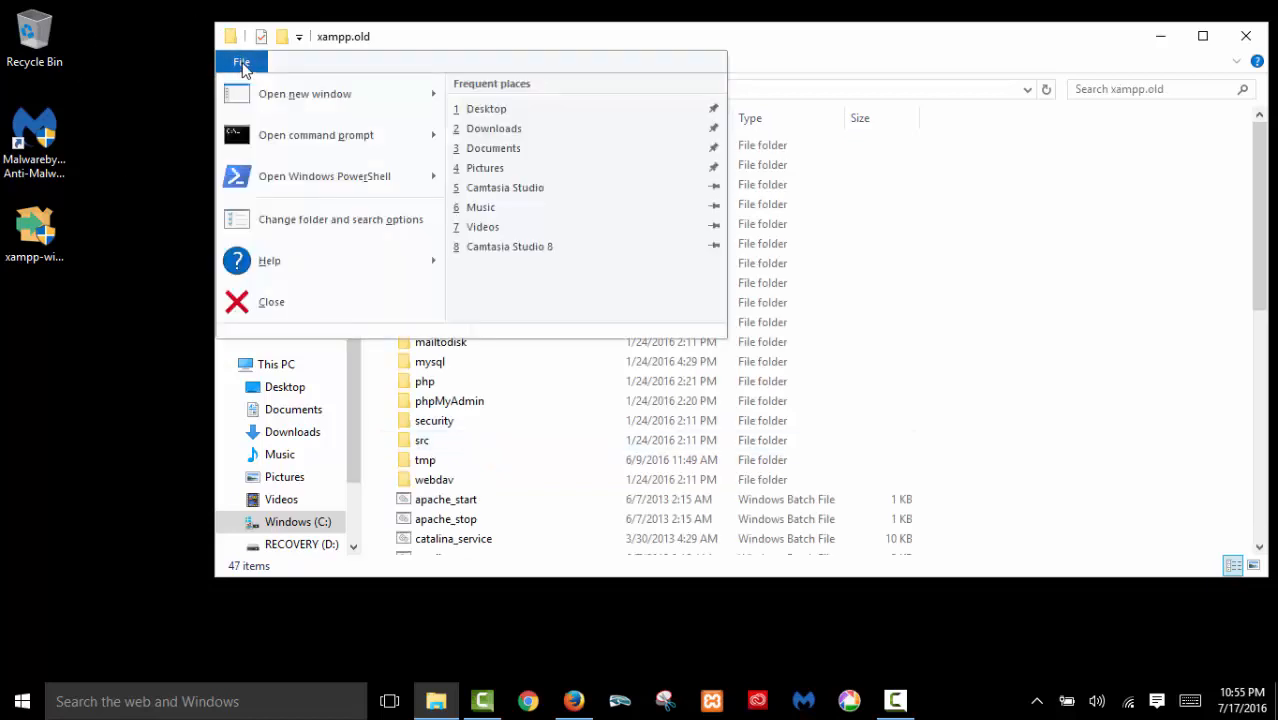
click(252, 100)
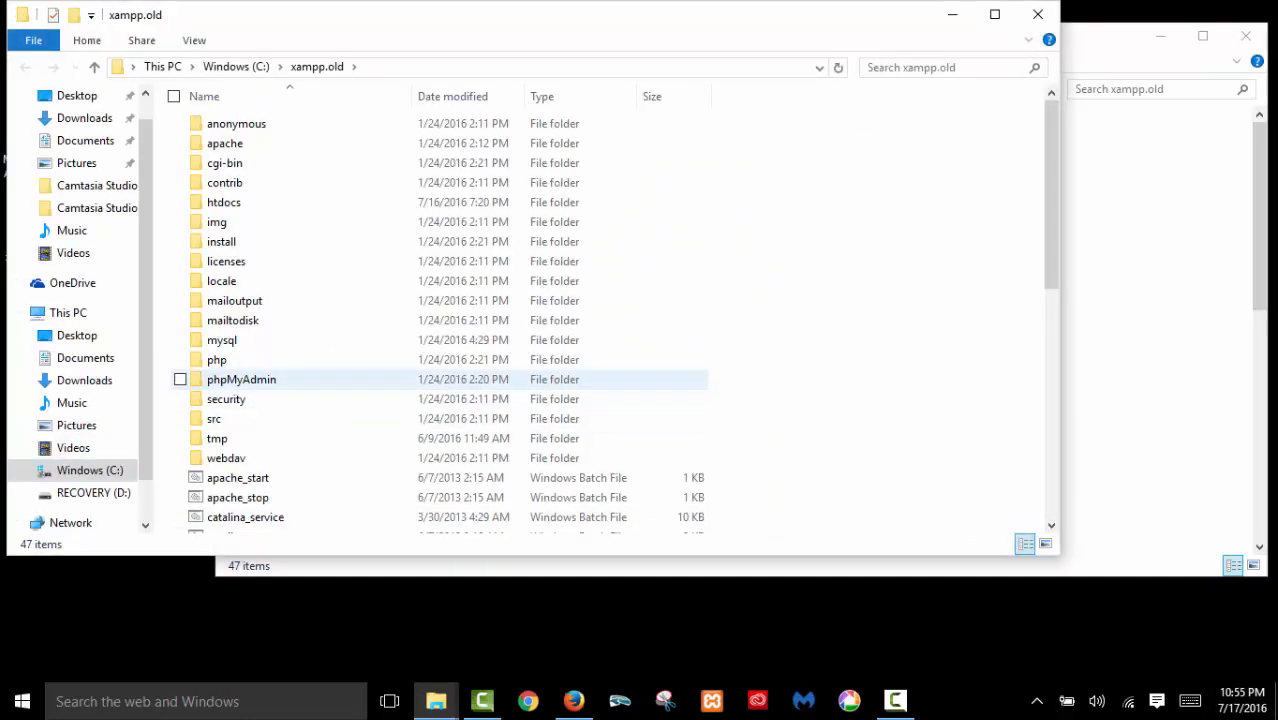
click(236, 66)
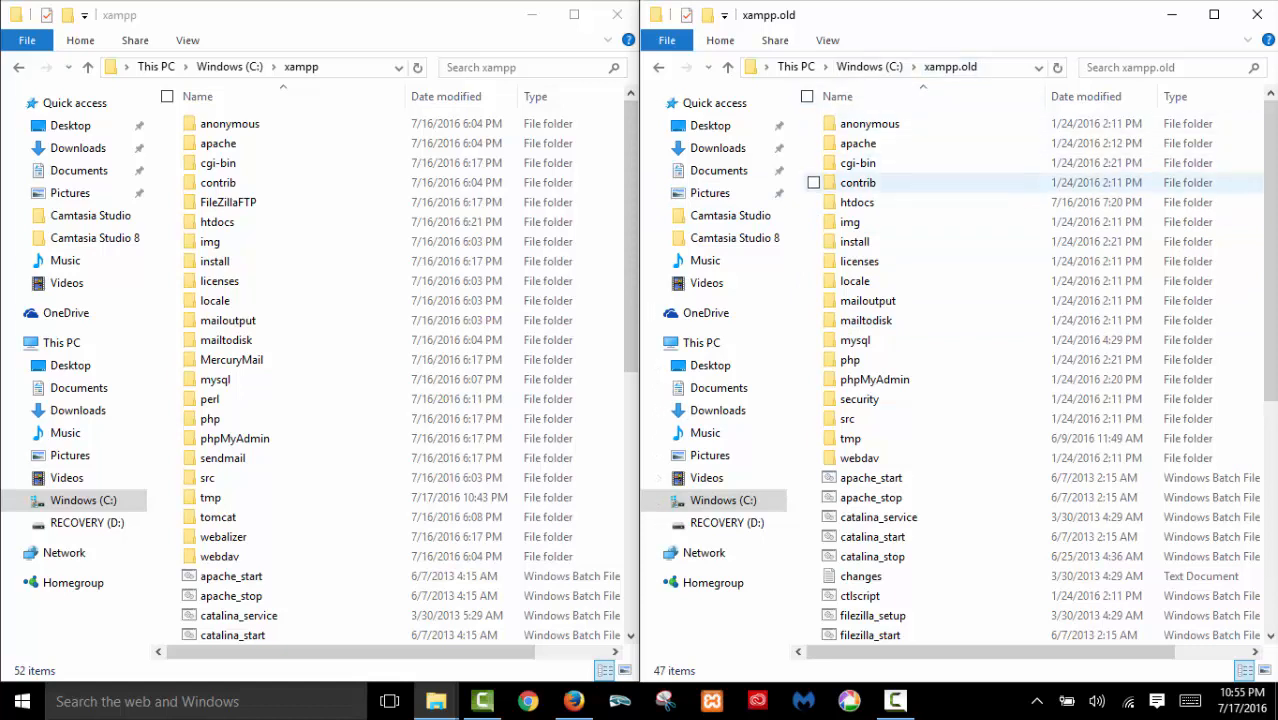
Select the htdocs folder in xampp.old, and open the mysql folder of both xampp.old and xampp
click(857, 202)
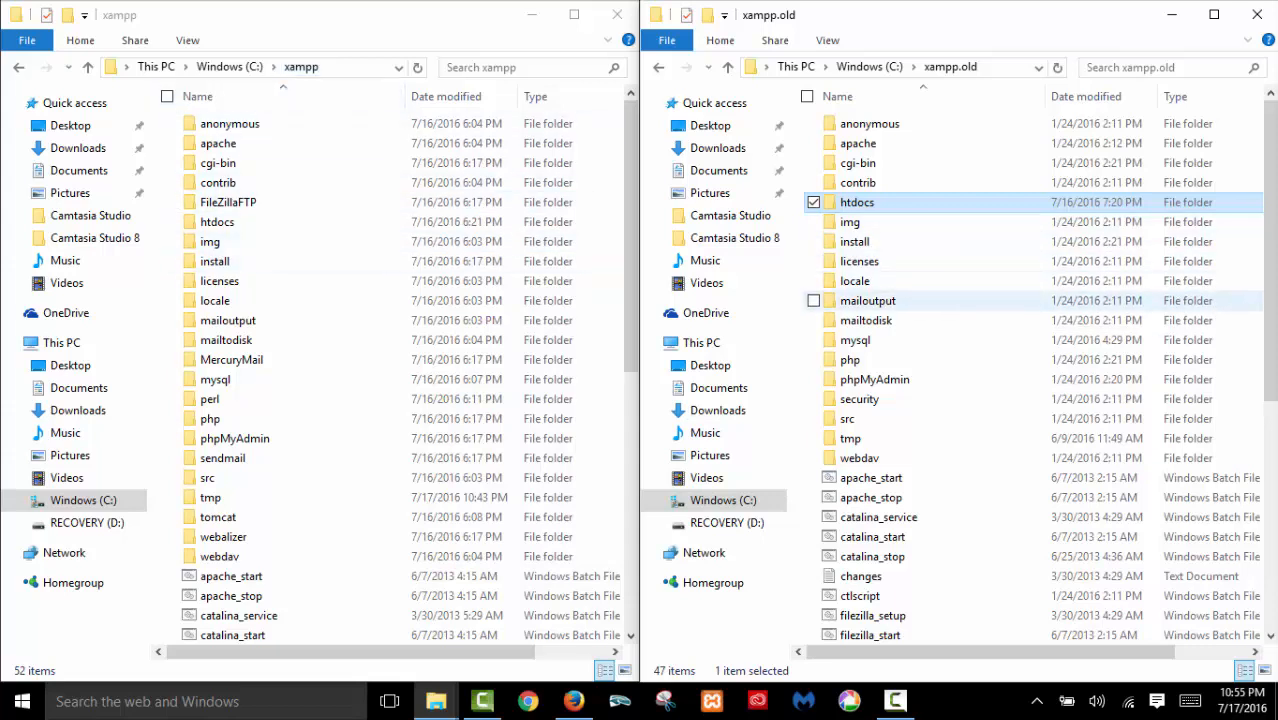
double_click(855, 340)
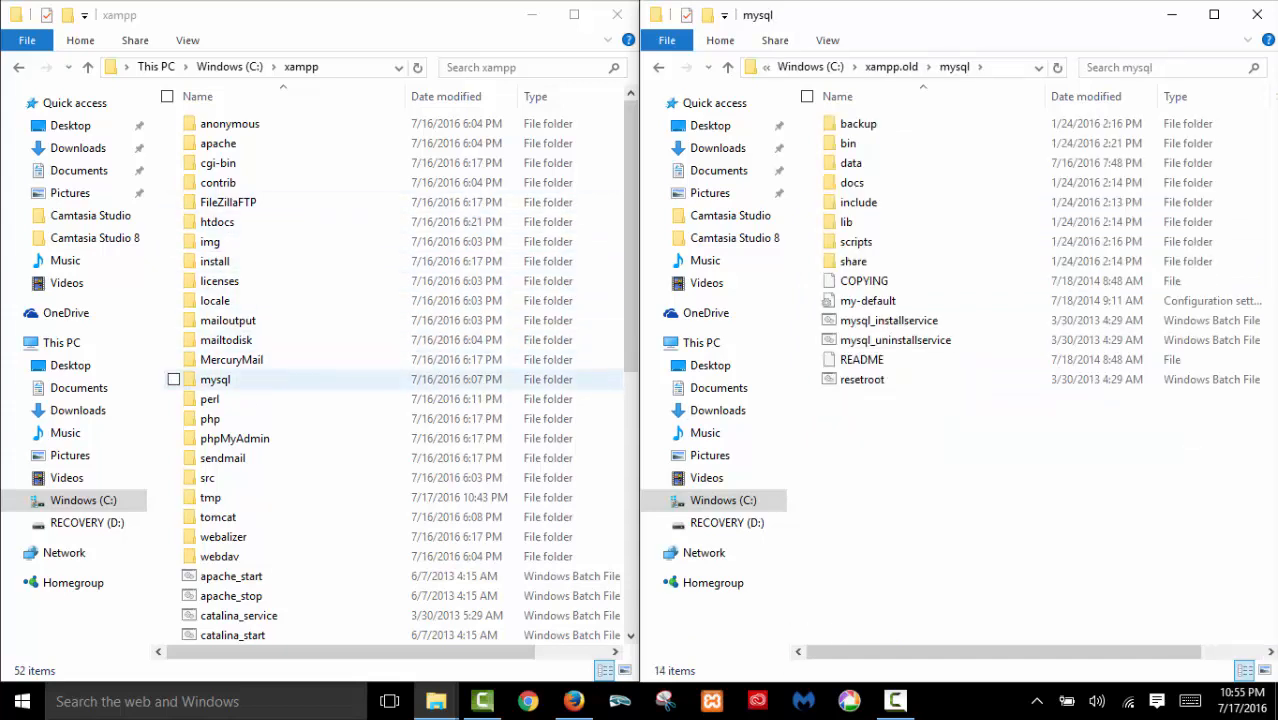
double_click(215, 379)
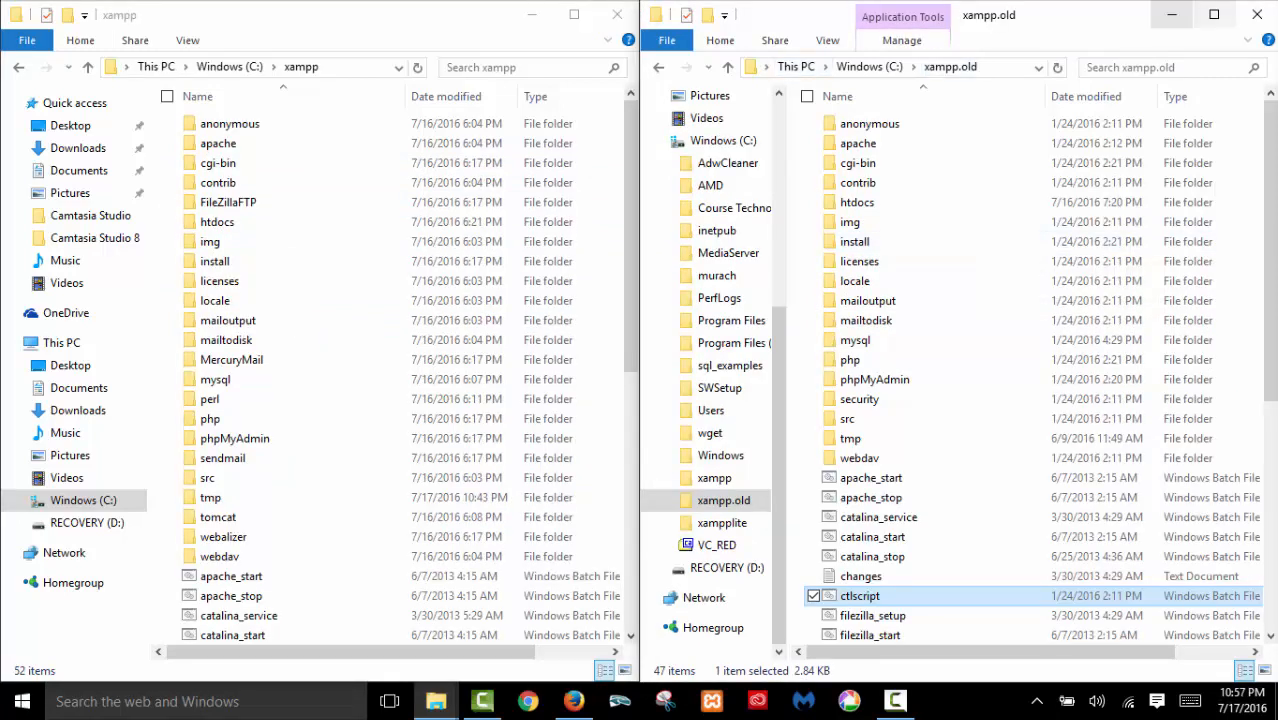
Close the xampp.old window and launch the xampp-control application from the xampp folder
click(1257, 14)
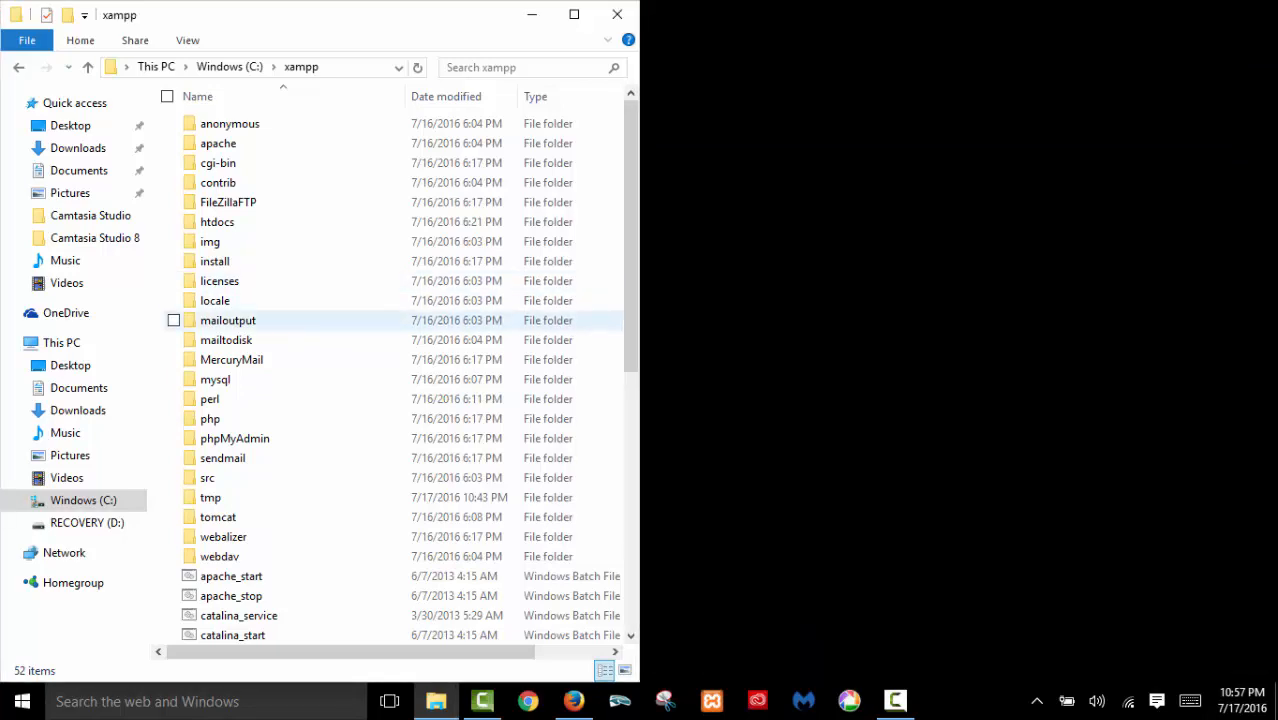
scroll(300, 360, down, 6)
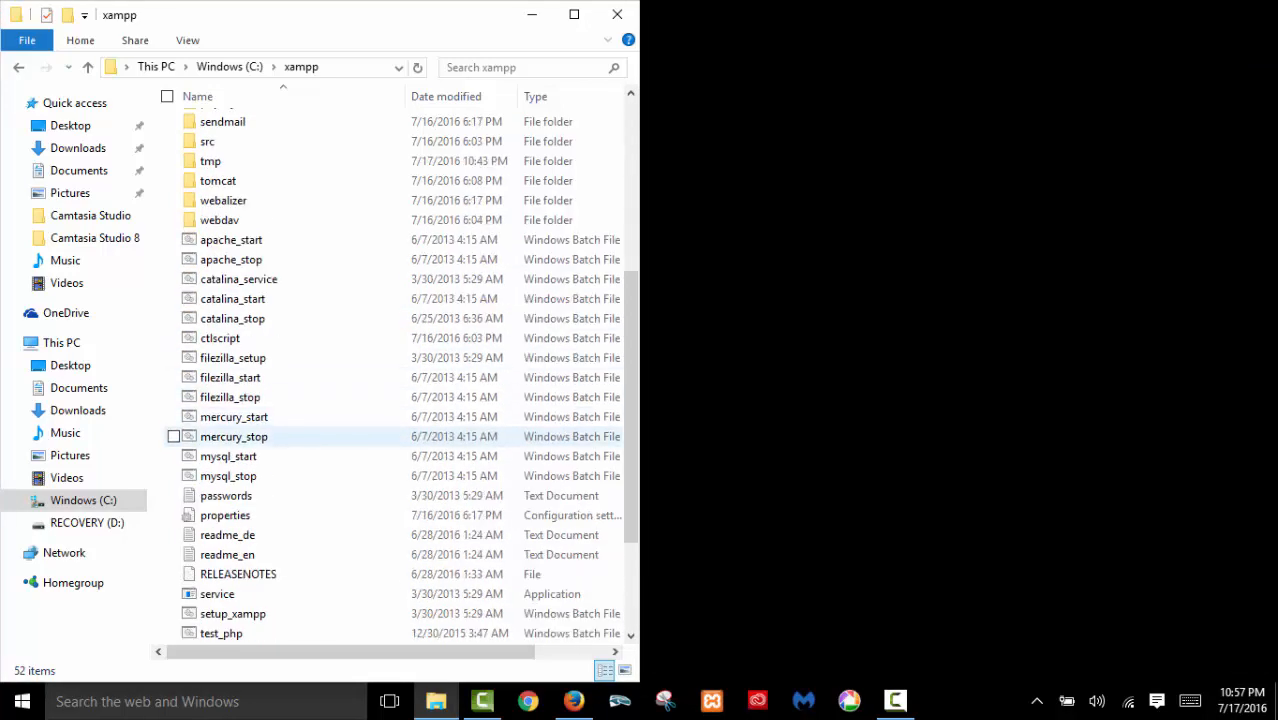
scroll(300, 436, down, 3)
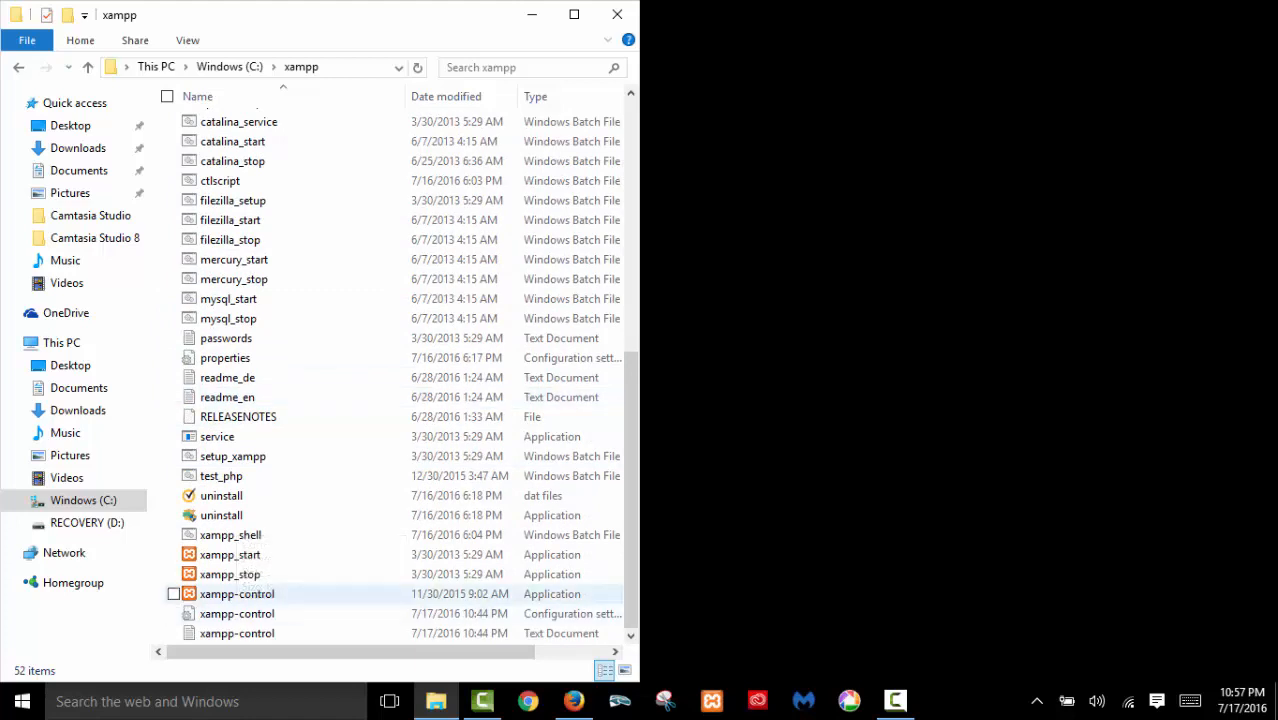
click(246, 594)
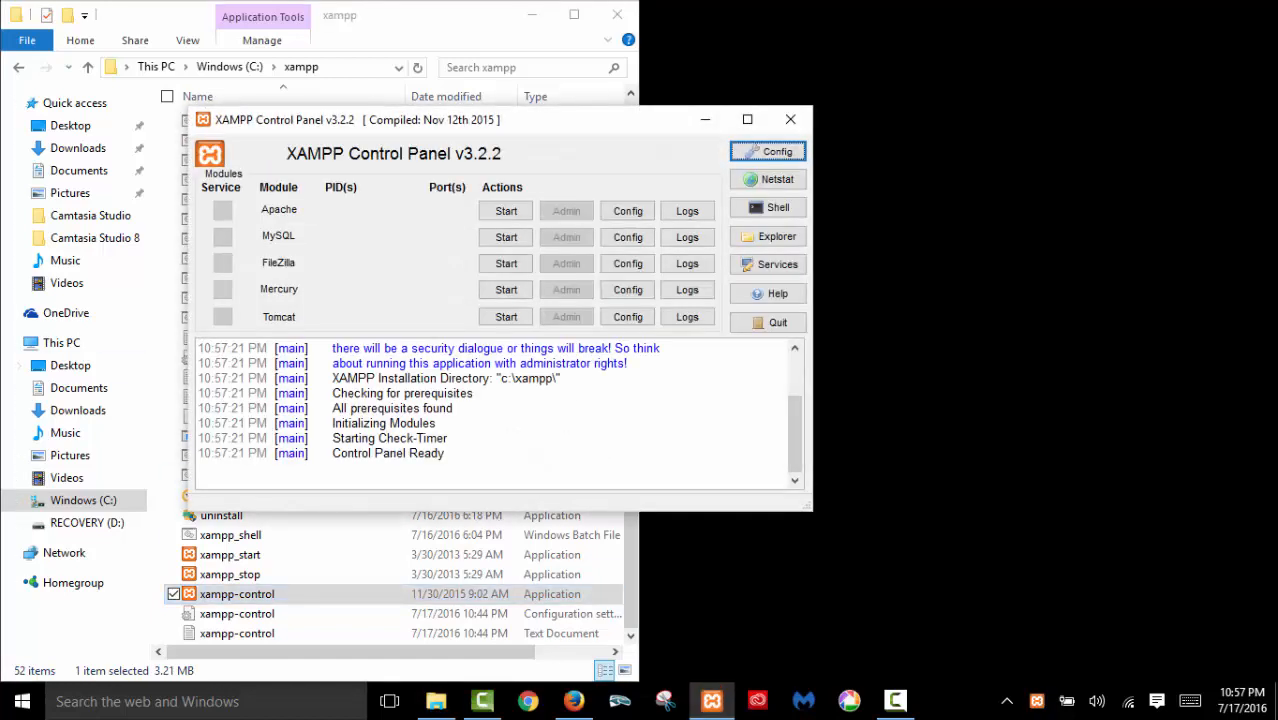
Start the Apache and MySQL modules and open phpMyAdmin from the MySQL module
click(506, 211)
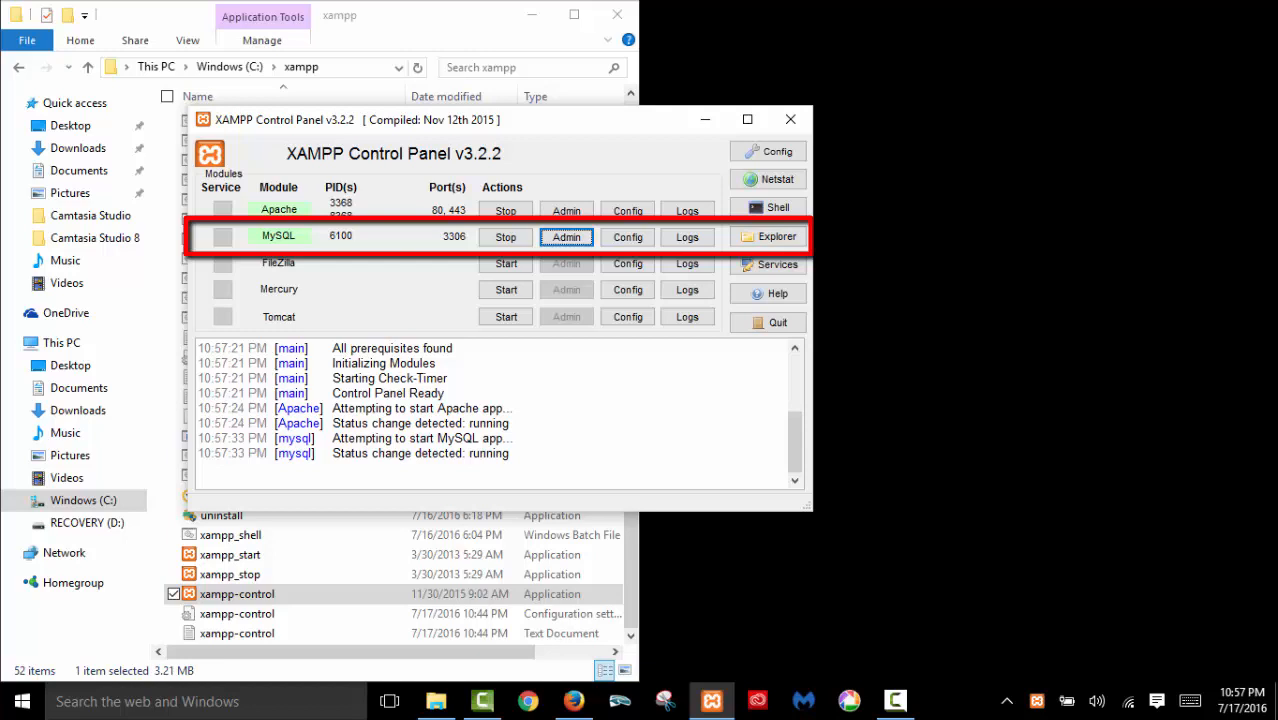
click(566, 237)
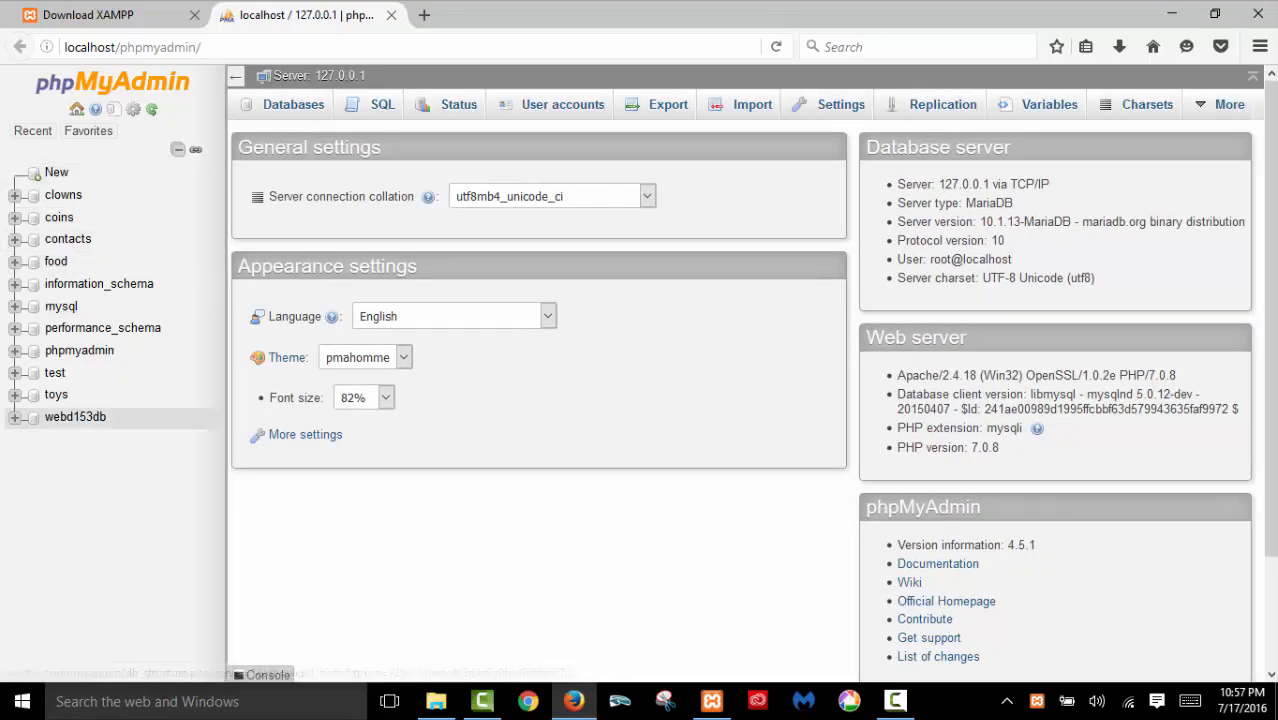
View the table structure of the webd153db database in phpMyAdmin, then close the browser
click(75, 416)
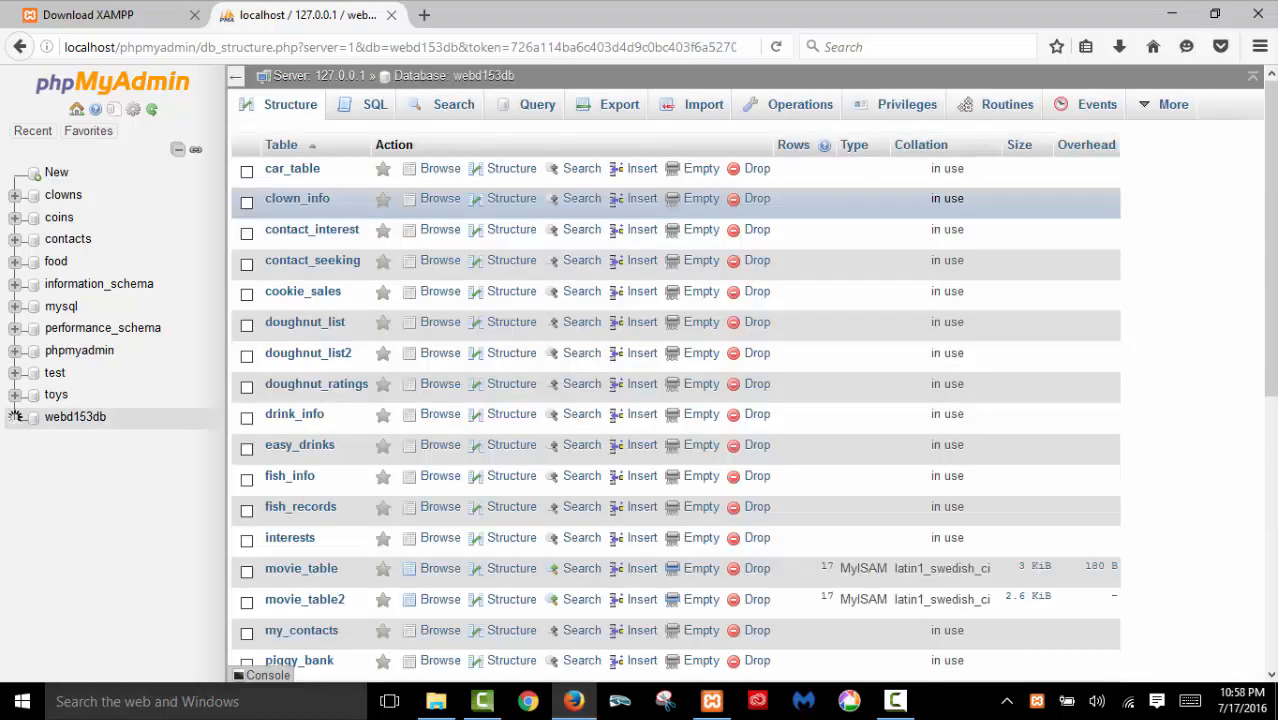
click(391, 15)
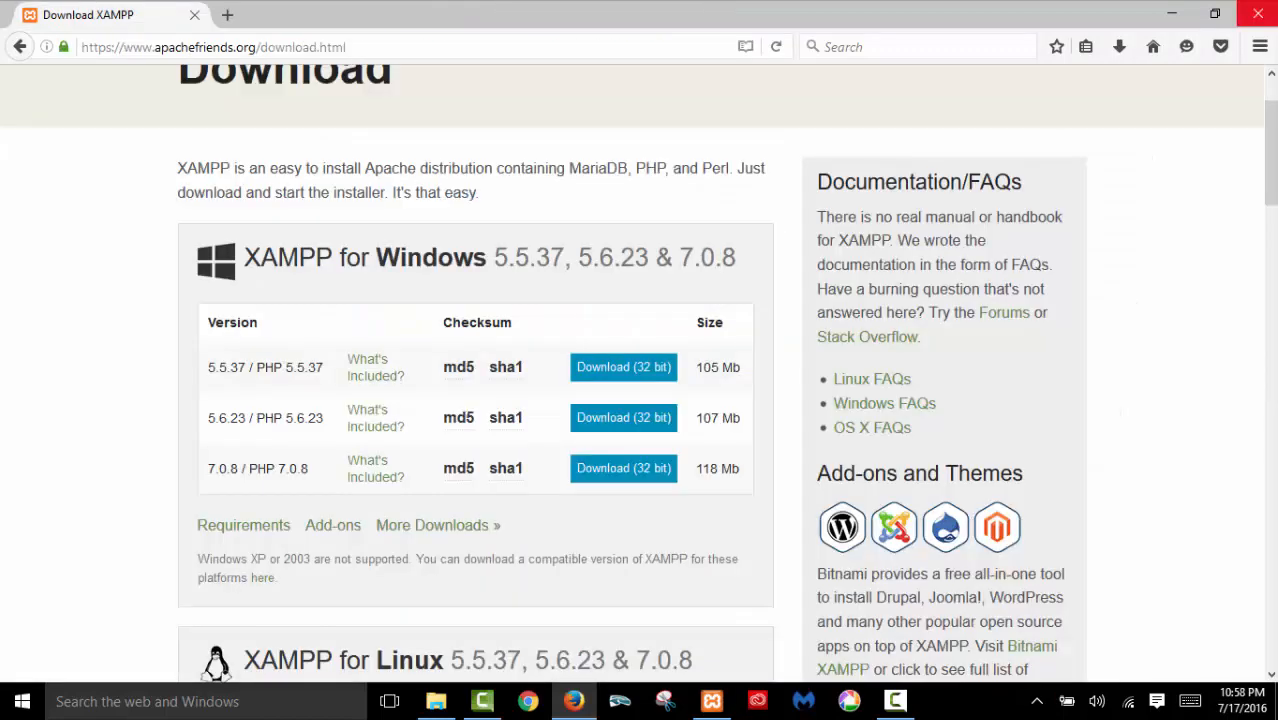
click(1257, 14)
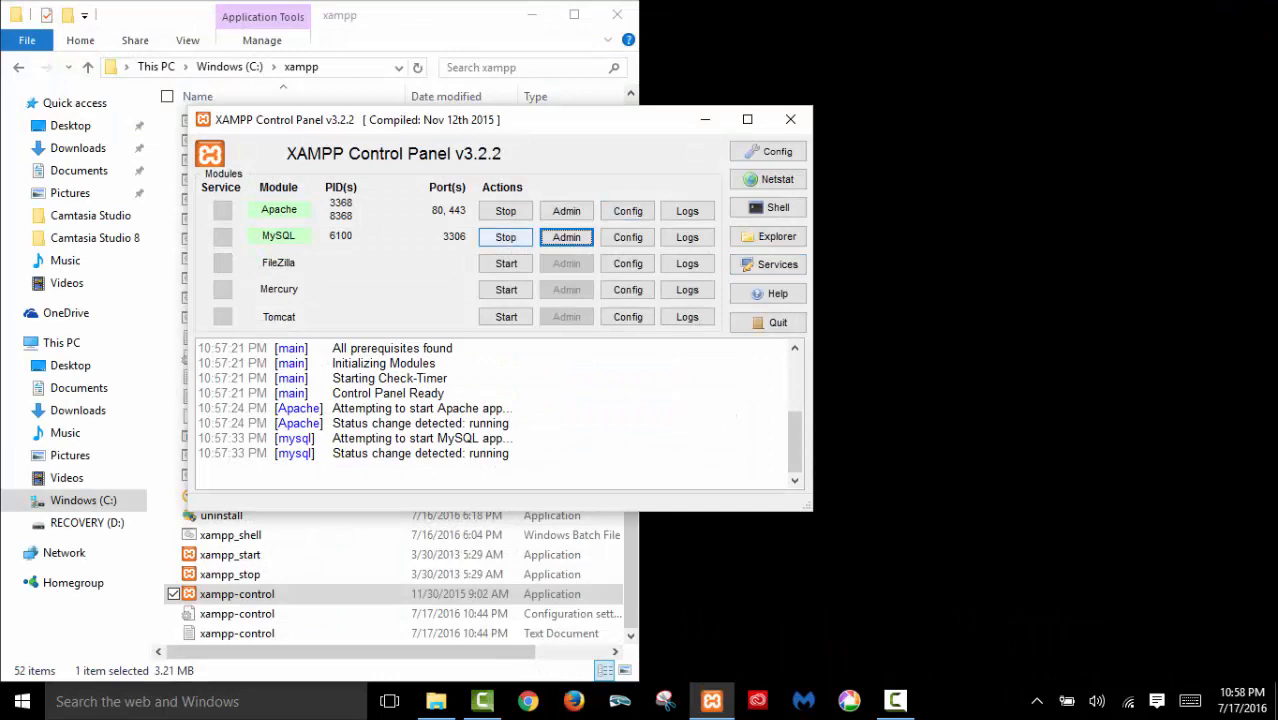
Stop MySQL and Apache again and quit the control panel
click(506, 237)
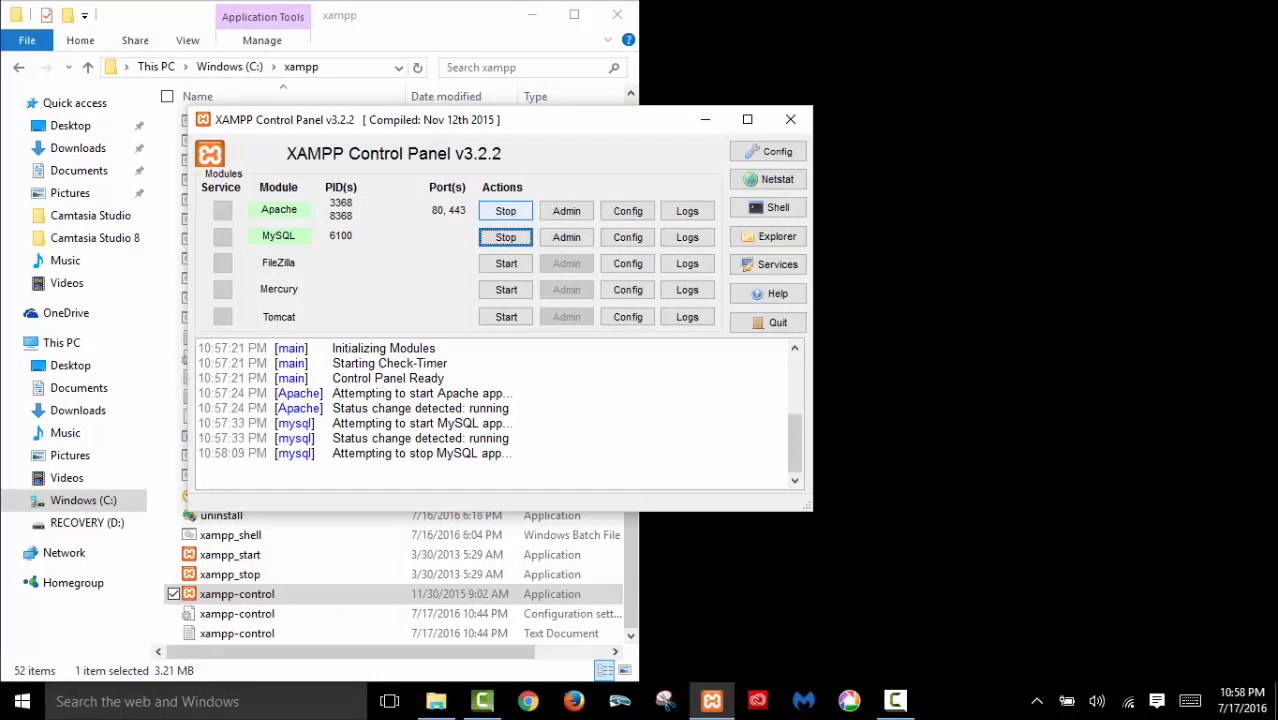
click(506, 210)
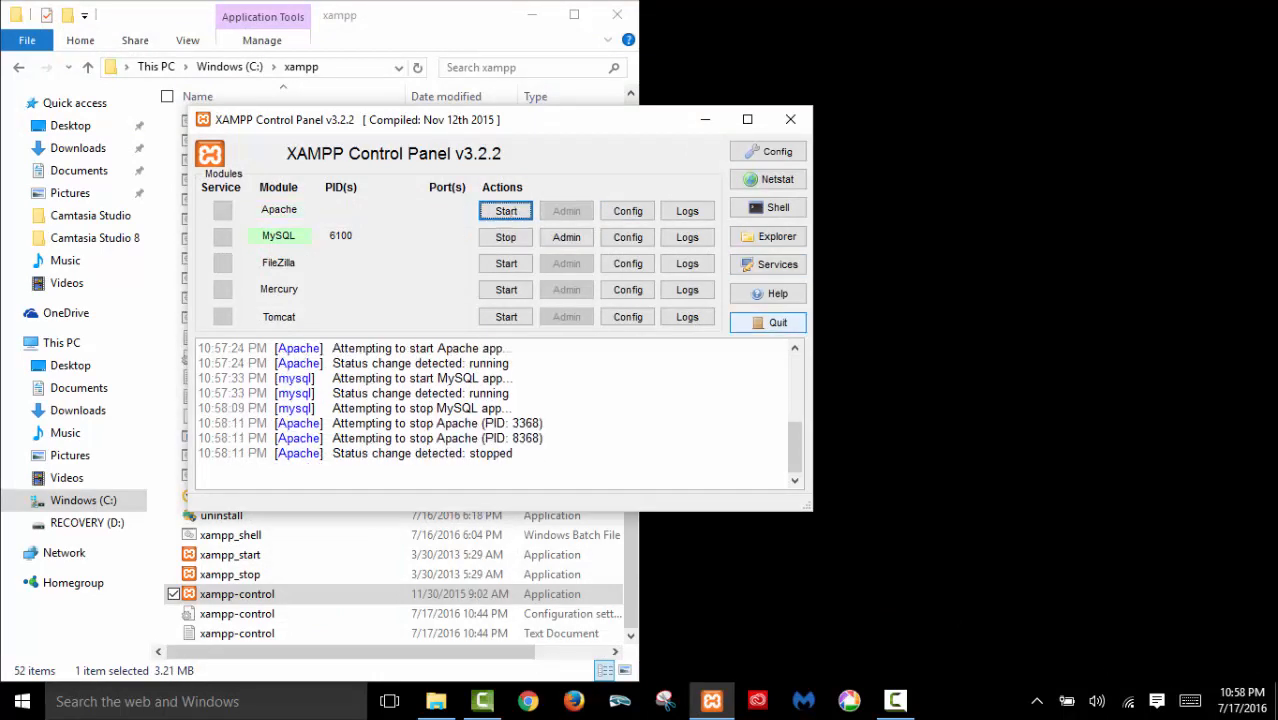
click(768, 322)
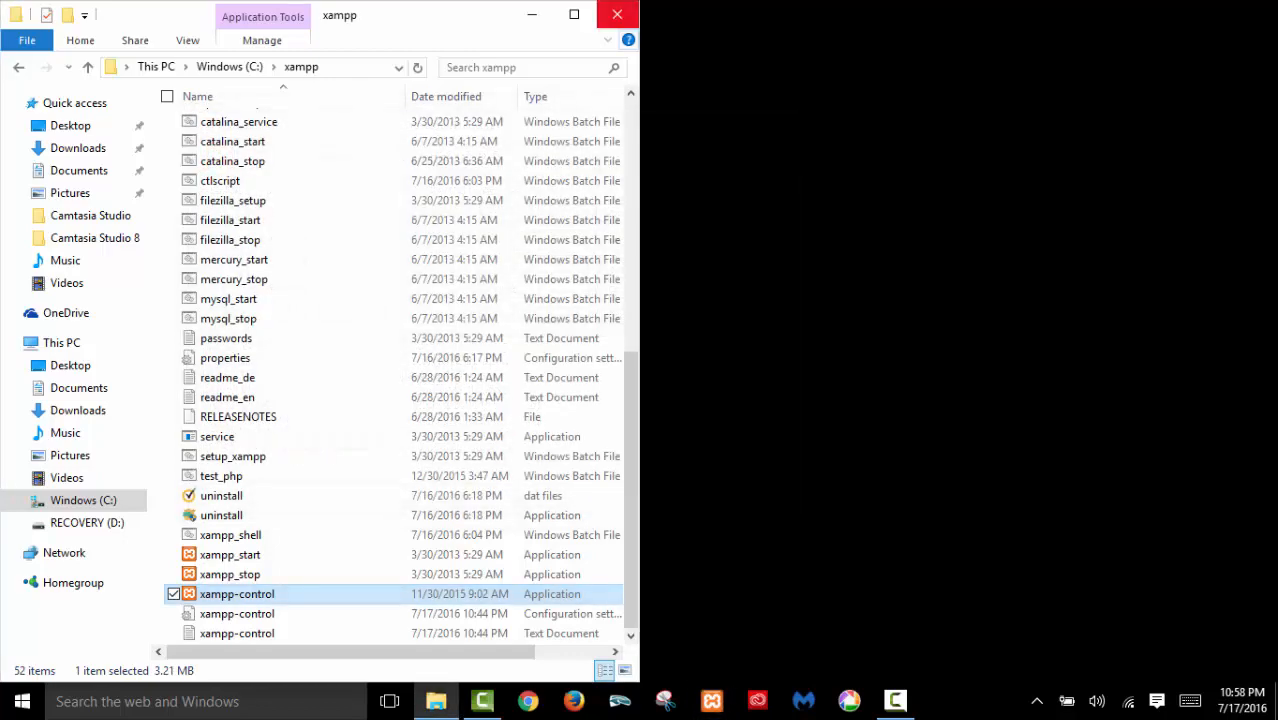